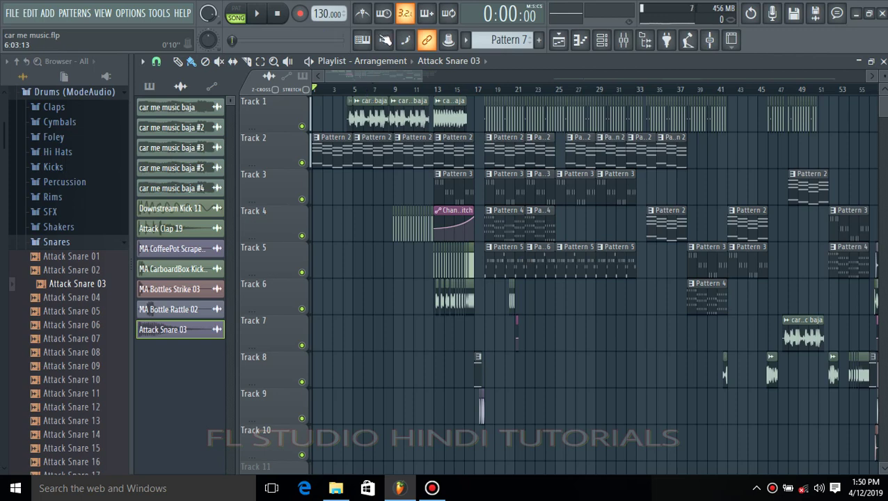
Play the full song arrangement from the beginning of the playlist and stop playback after listening.
scroll(397, 89, down, 4)
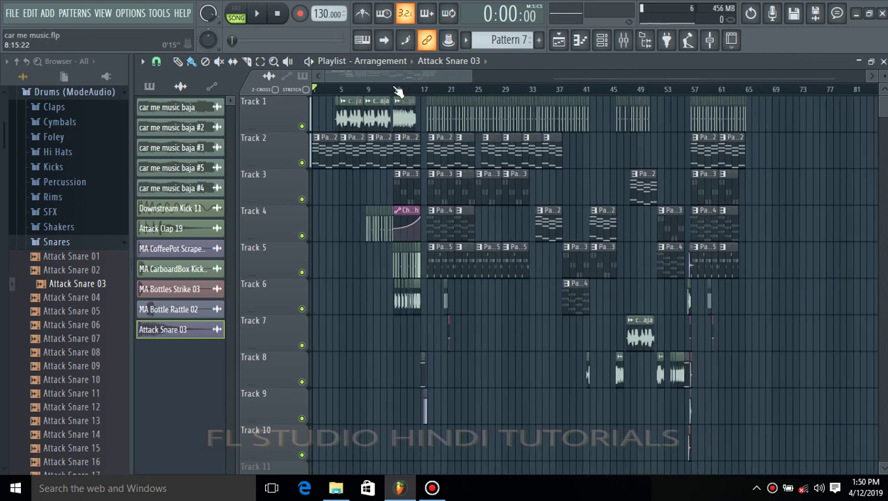
scroll(400, 89, up, 3)
drag(410, 77, 327, 77)
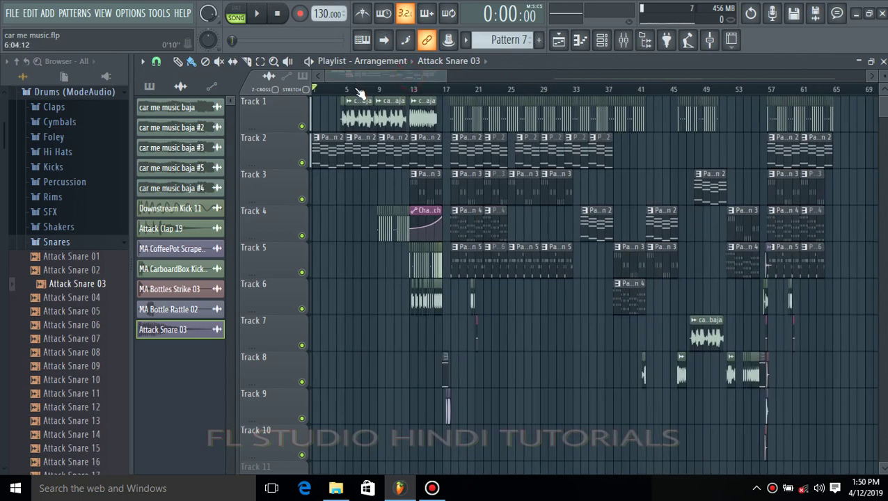
scroll(348, 89, up, 3)
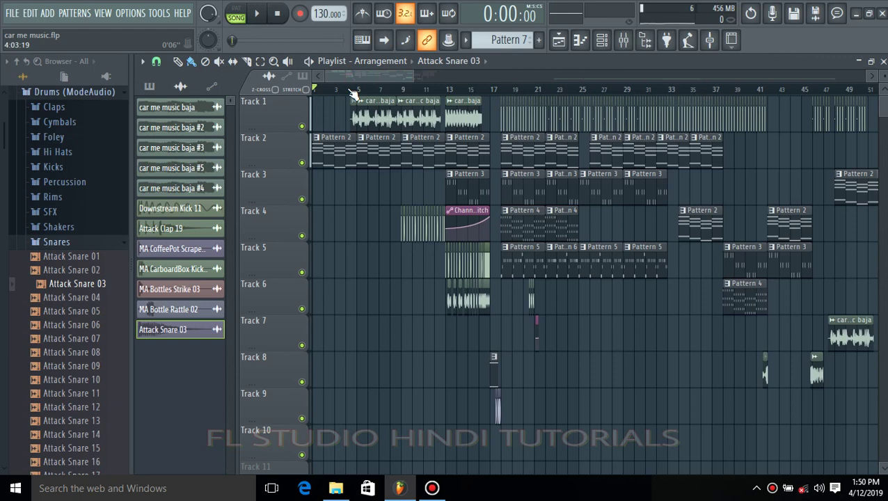
key(space)
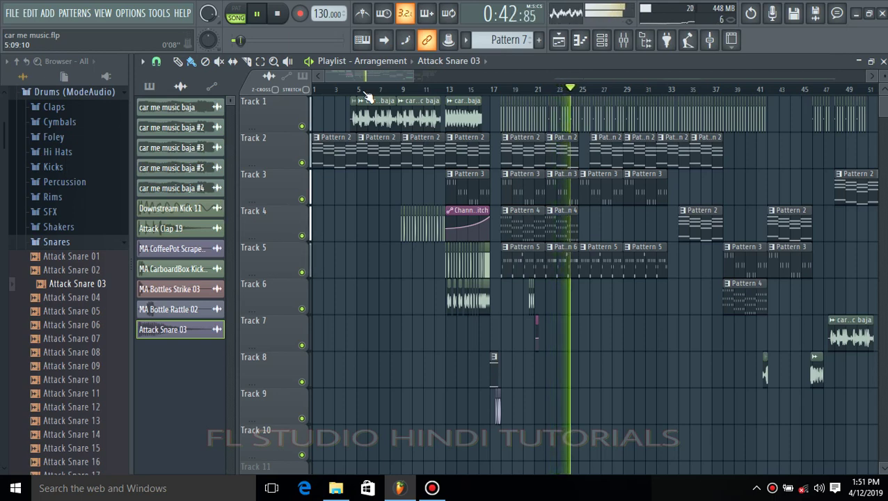
key(space)
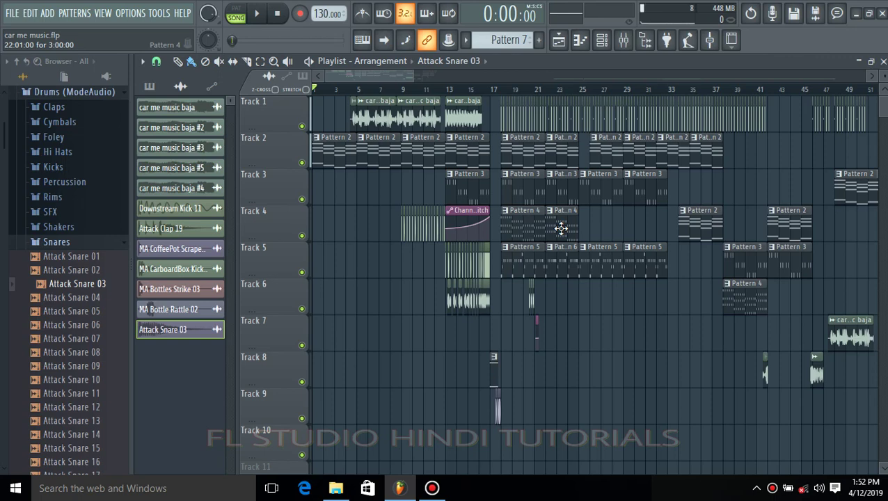
Solo Track 2 and play the song briefly from the start to hear only its Pattern 2 clips.
right_click(302, 163)
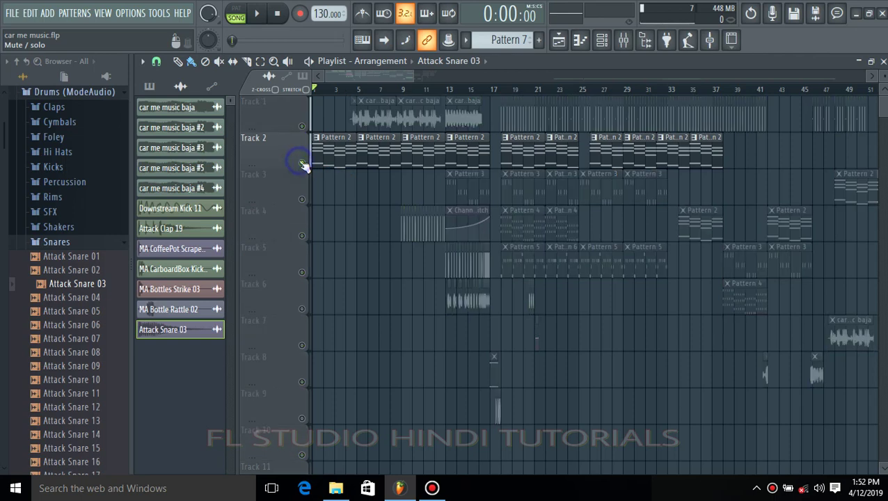
key(space)
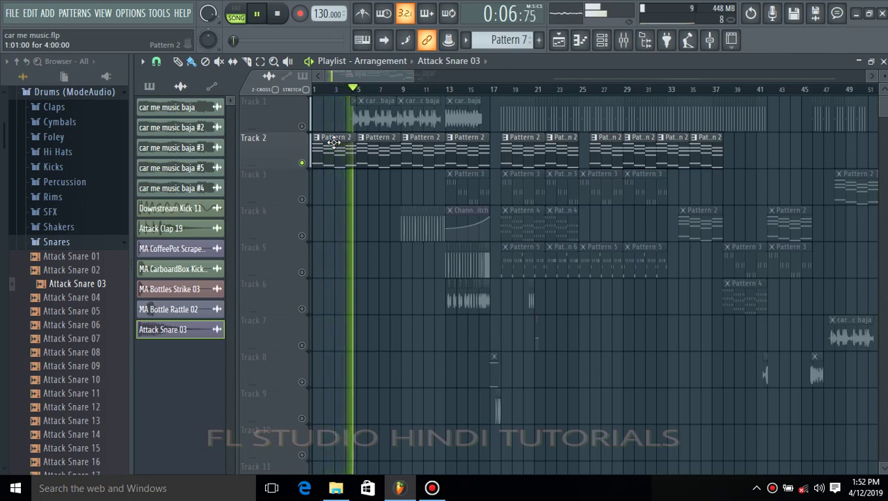
key(space)
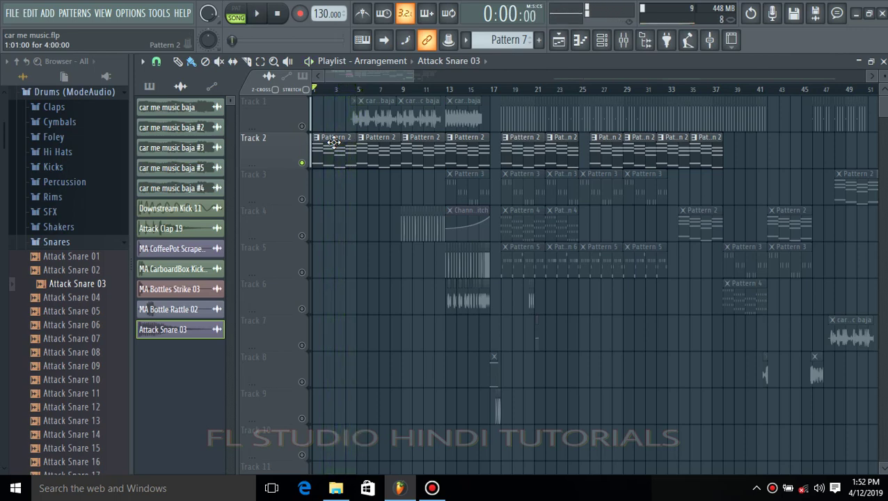
Open Pattern 2 from its clip on Track 2 in the piano roll, and audition it with its FL Keys channel shown in the channel rack.
click(601, 39)
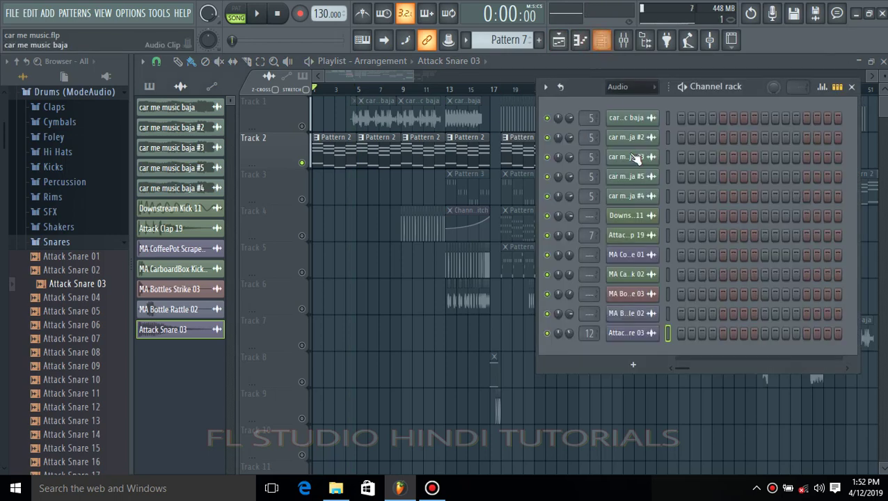
double_click(383, 154)
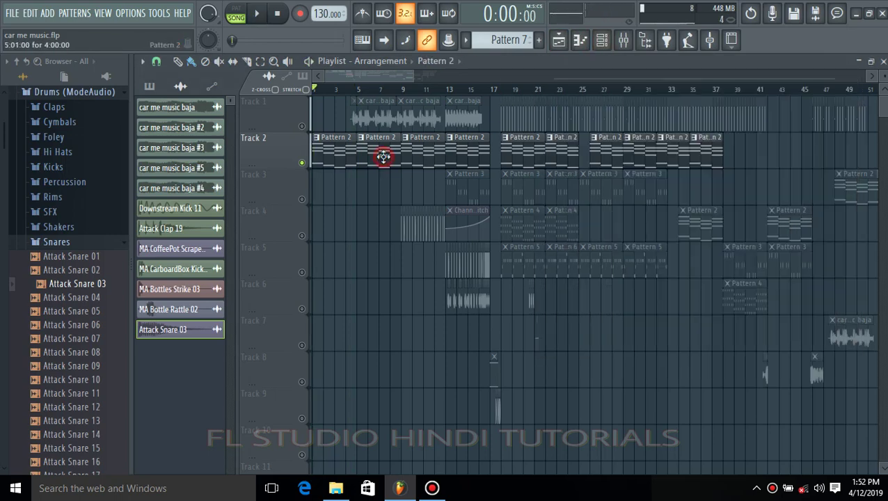
click(602, 40)
key(space)
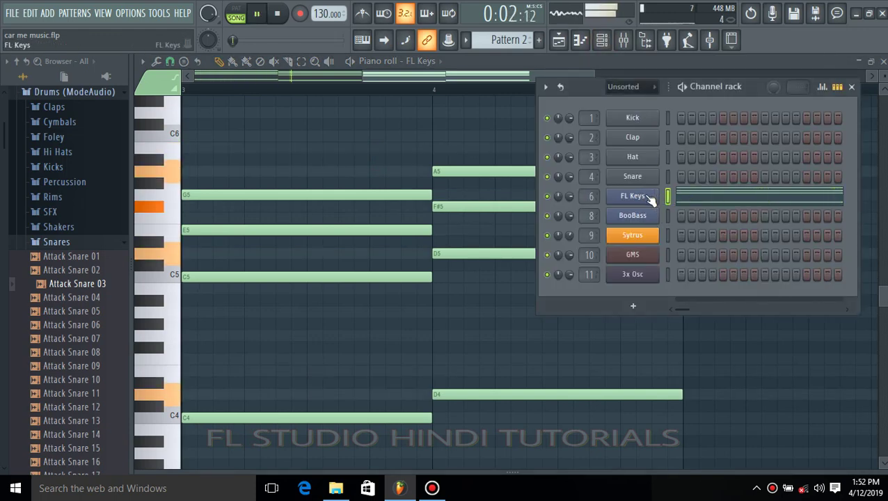
key(space)
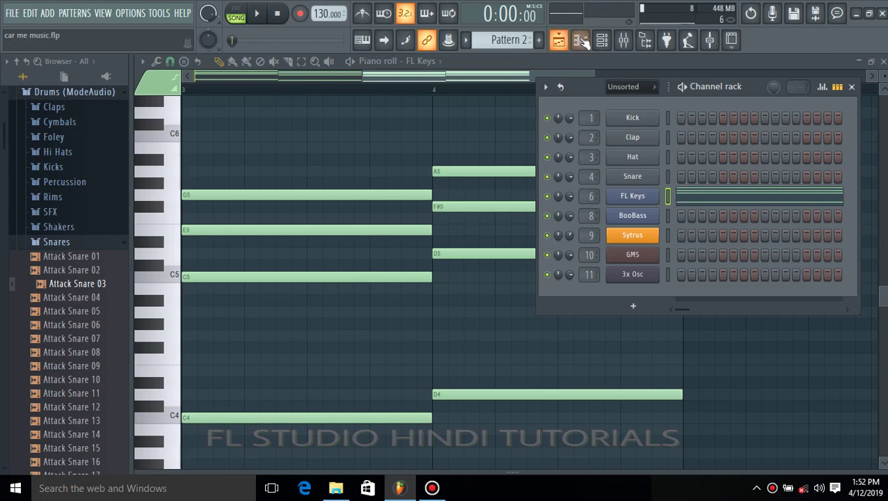
click(602, 40)
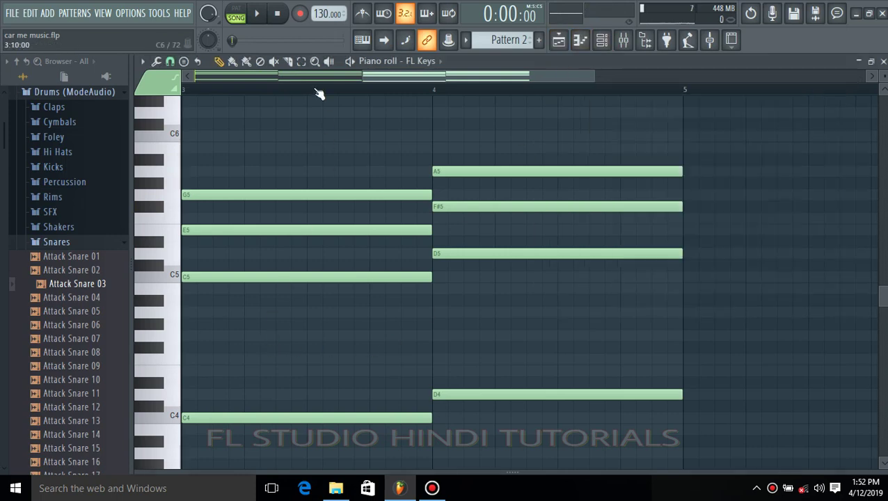
Delete the four low bass notes (E4, D4, C4, D4) below the Pattern 2 chords and play the chords alone.
scroll(321, 91, down, 4)
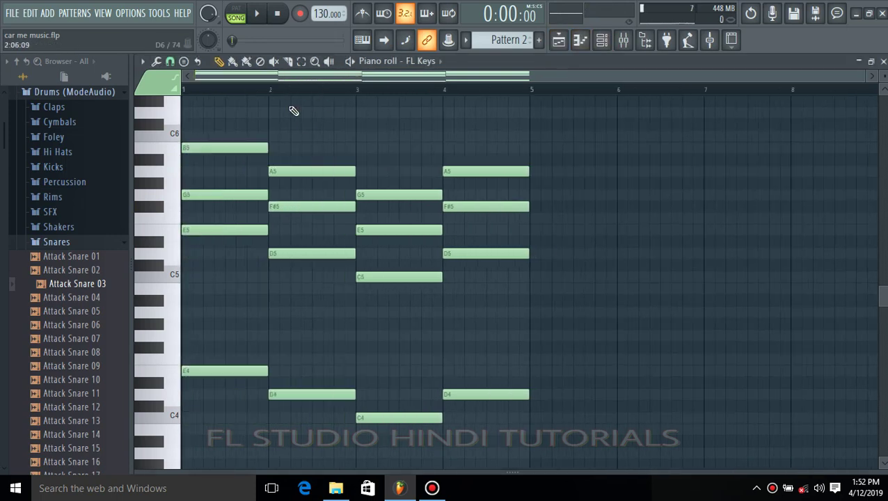
scroll(202, 90, up, 3)
drag(318, 76, 228, 79)
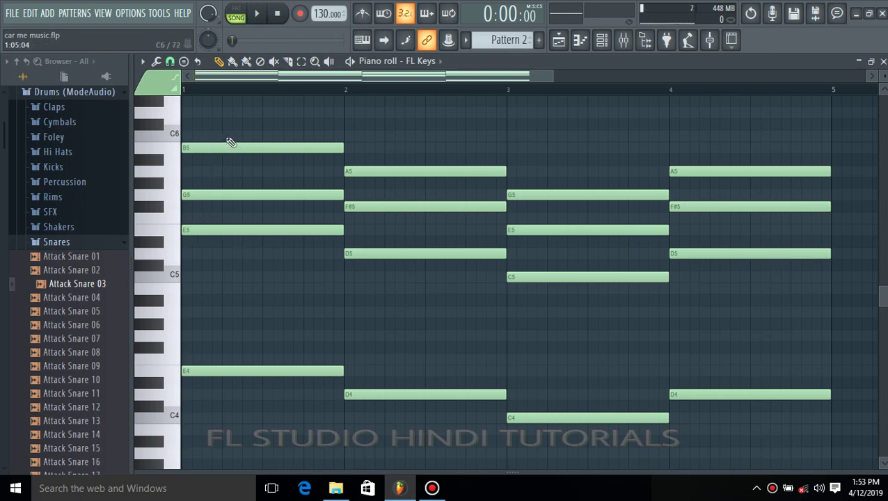
scroll(270, 97, down, 2)
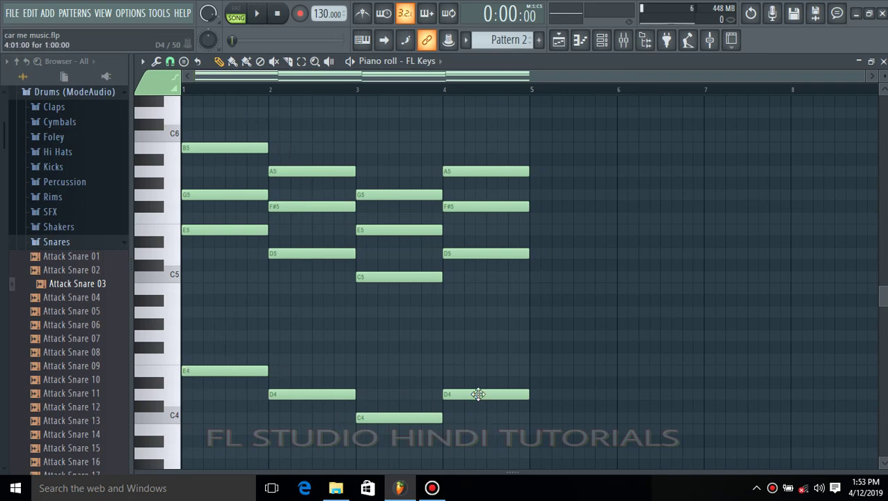
drag(224, 340, 521, 447)
key(Delete)
key(space)
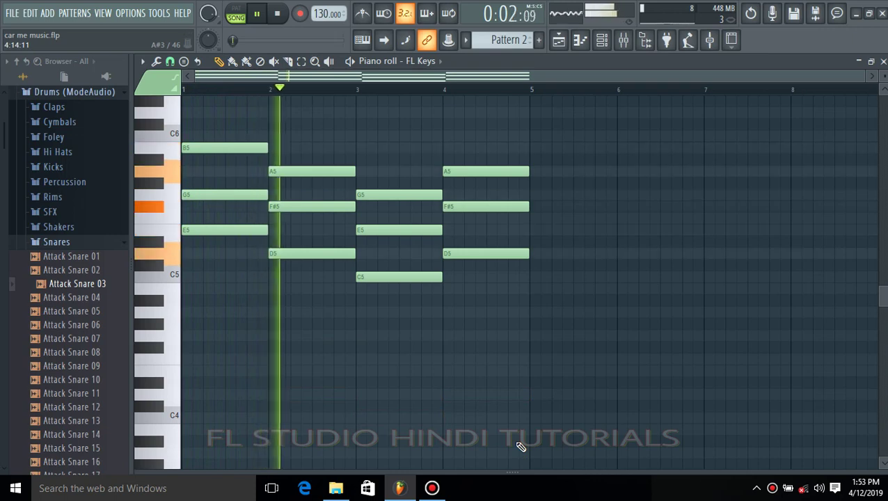
key(space)
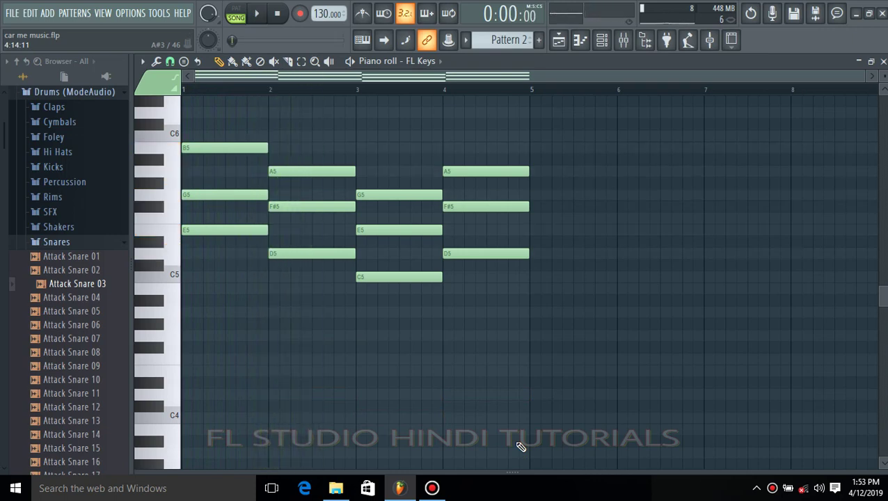
Undo the deletion of the low bass notes in Pattern 2 and replay the full chord progression.
key(ctrl+z)
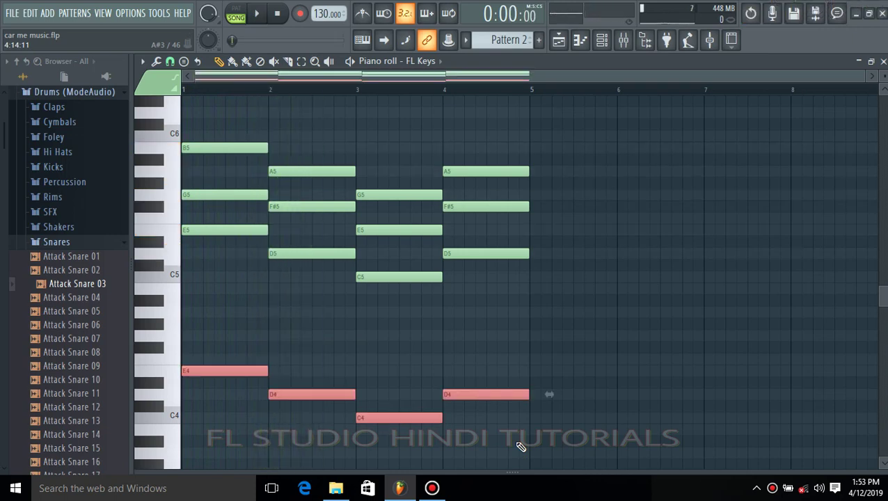
key(space)
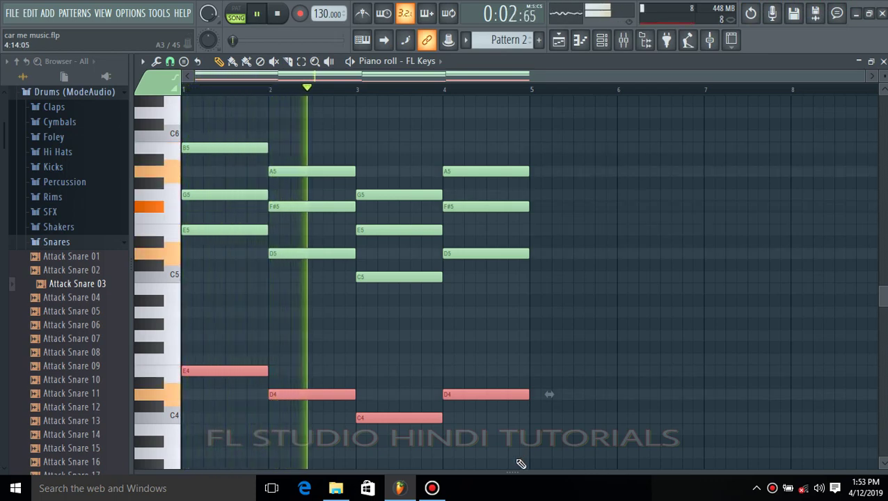
key(space)
drag(513, 471, 561, 497)
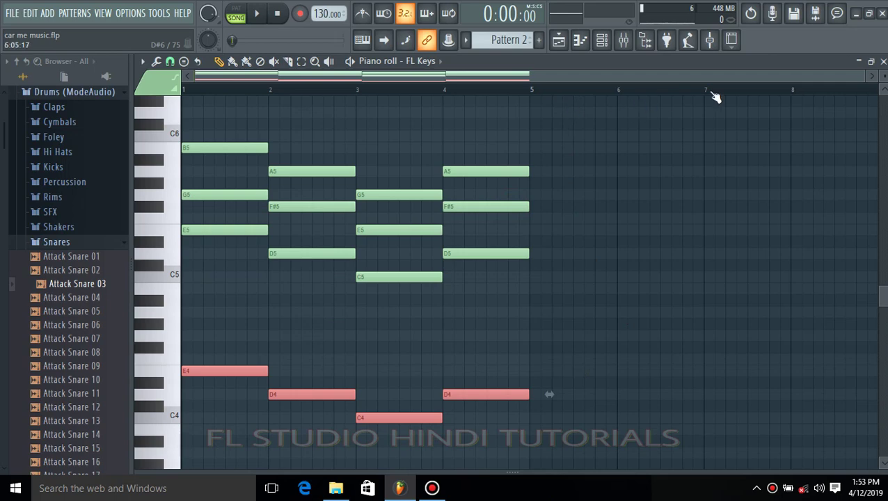
key(space)
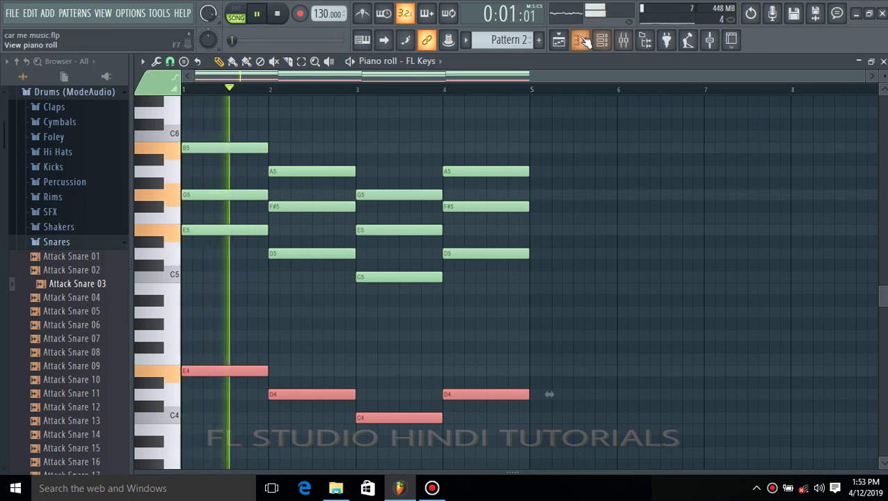
key(space)
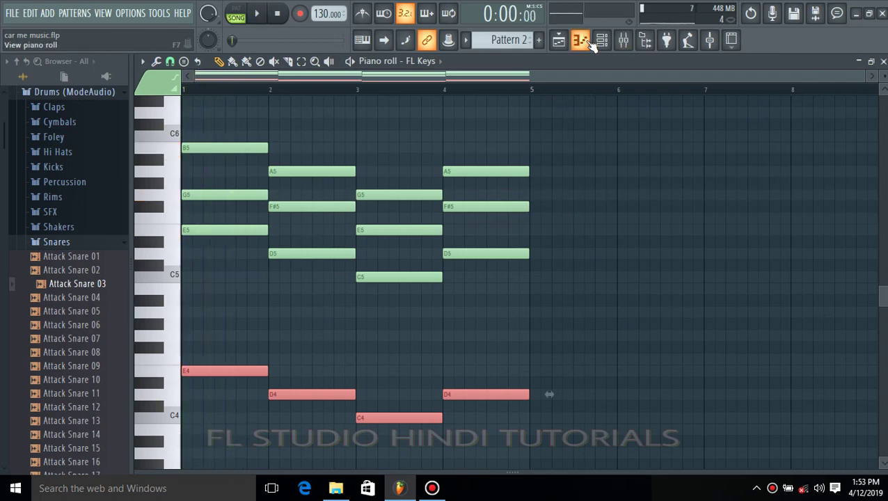
Return to the playlist, turn off the solo on Track 2 and play the opening with all tracks audible.
click(584, 41)
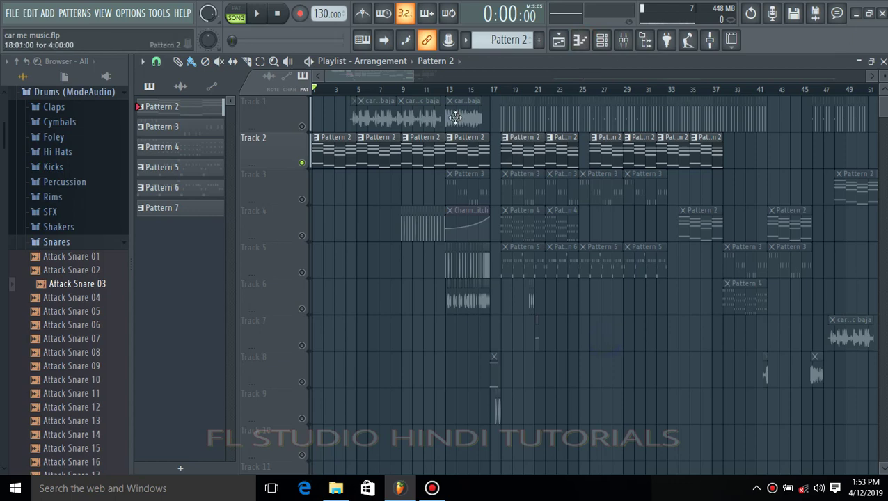
click(302, 163)
key(space)
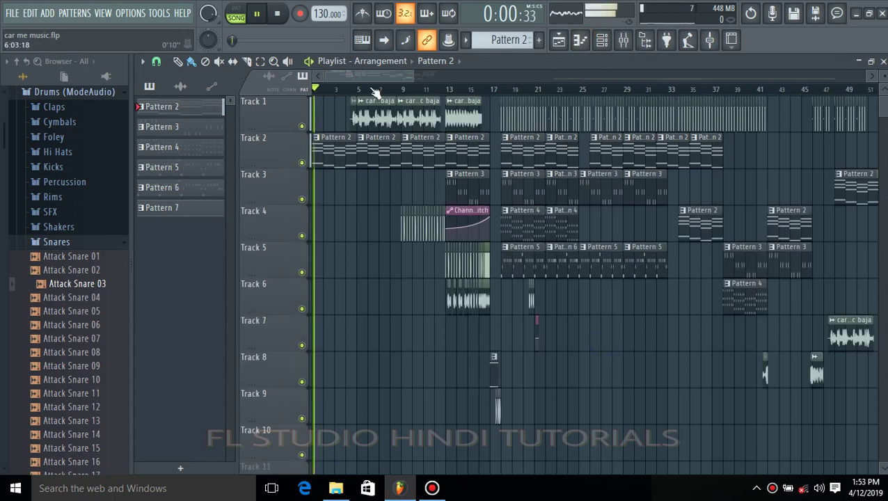
scroll(356, 90, up, 3)
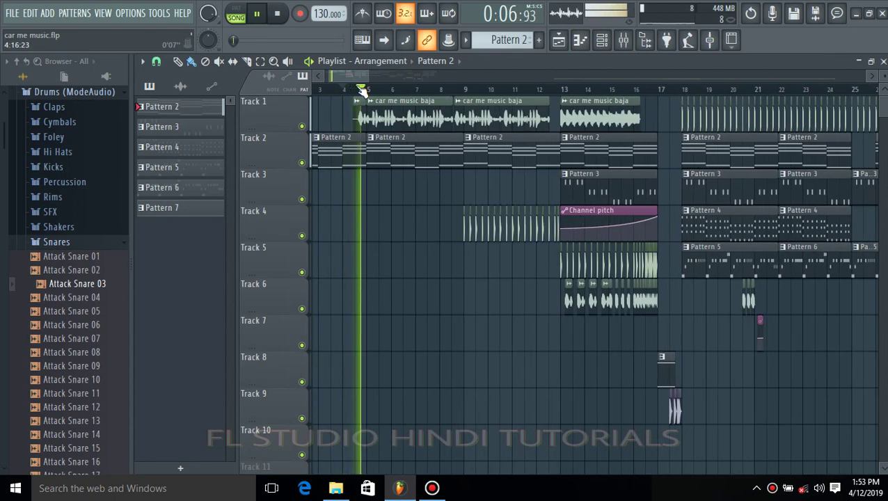
scroll(362, 91, down, 3)
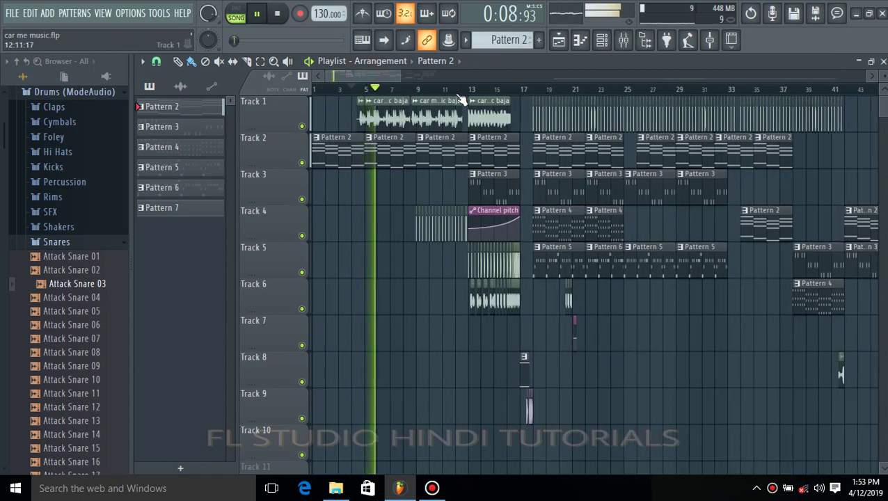
key(space)
Start playback from bar 13, where Pattern 3 and the Channel pitch automation begin.
click(487, 95)
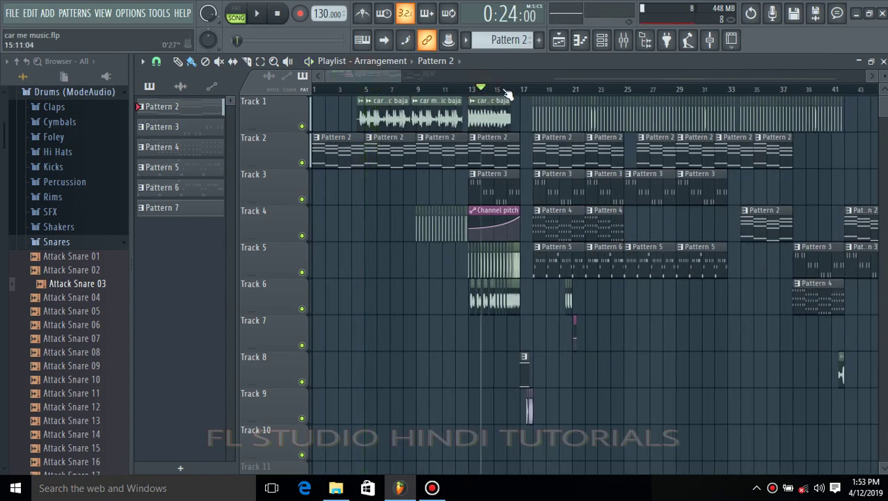
scroll(508, 93, up, 3)
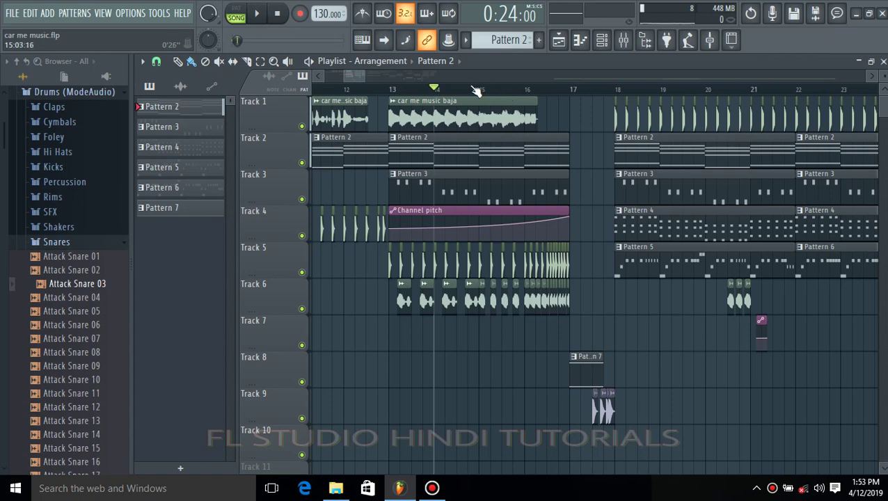
scroll(476, 92, up, 2)
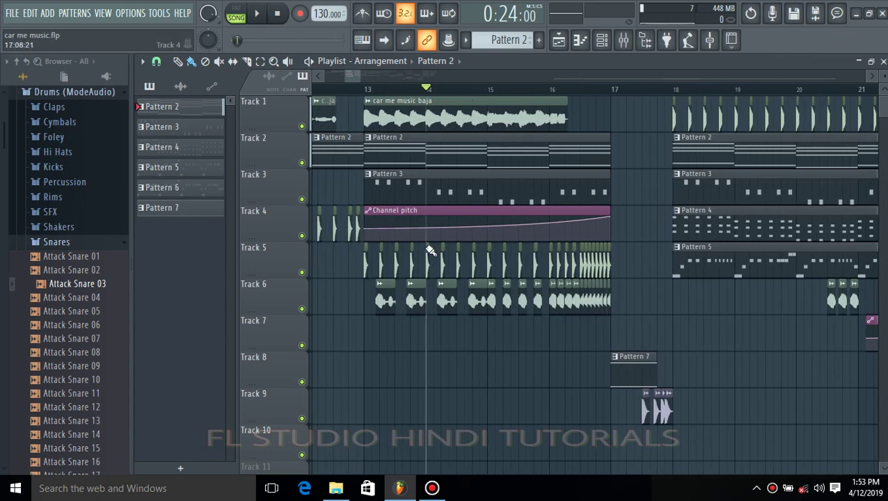
click(369, 90)
key(space)
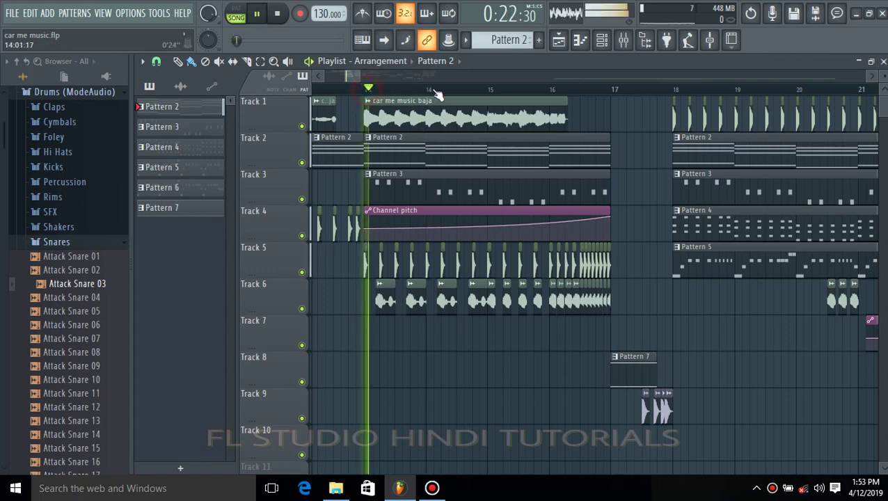
Mute Track 6 and Track 1 while the section plays, and stop playback after listening to the remaining tracks.
click(301, 309)
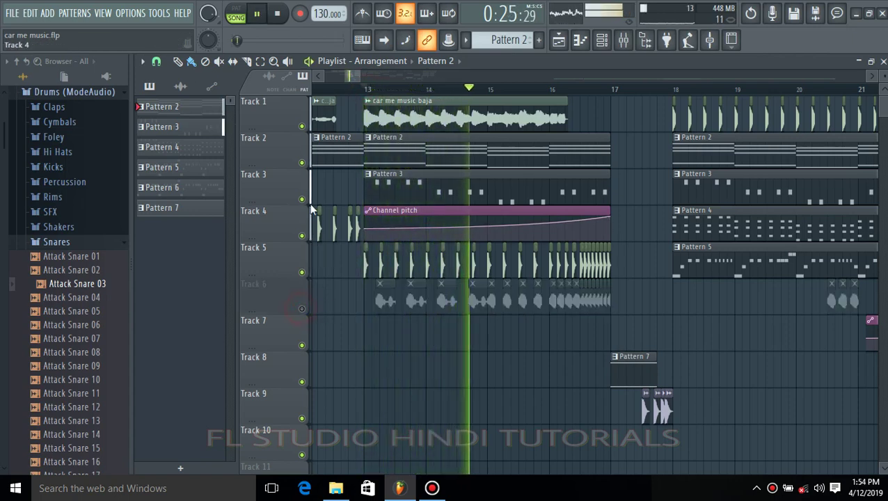
click(301, 125)
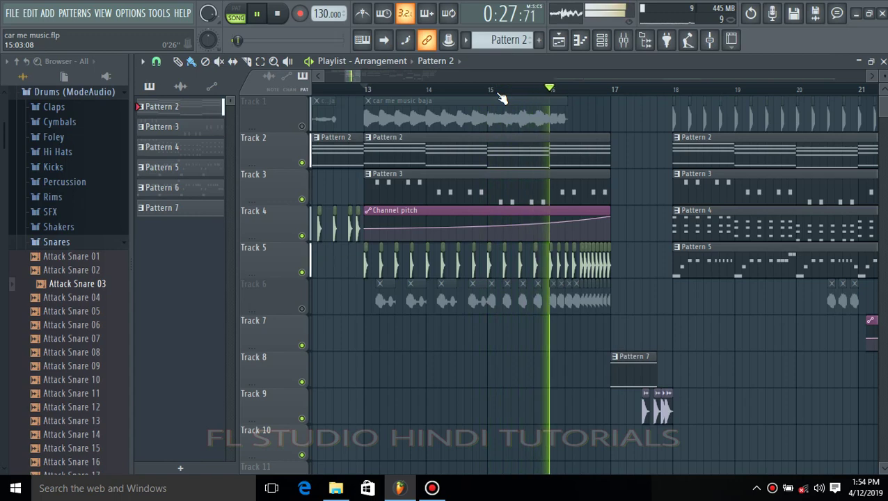
key(space)
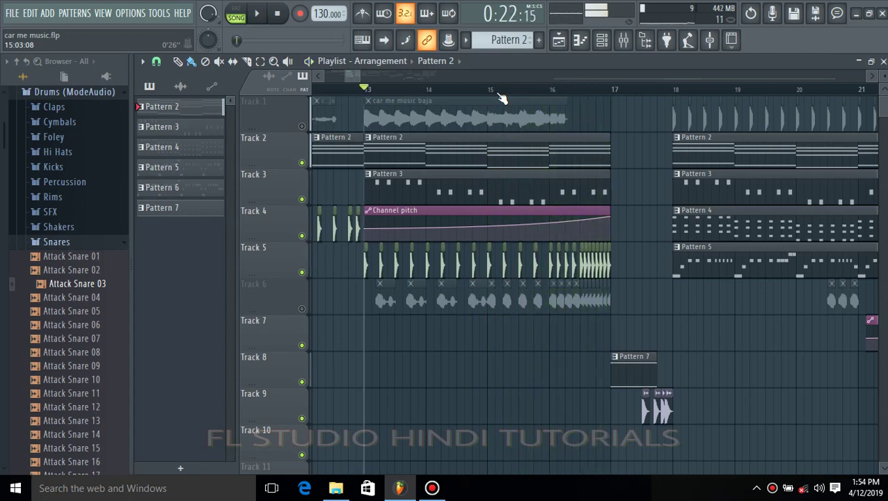
Solo Track 3 and play from bar 13 to hear only Pattern 3.
right_click(301, 200)
key(space)
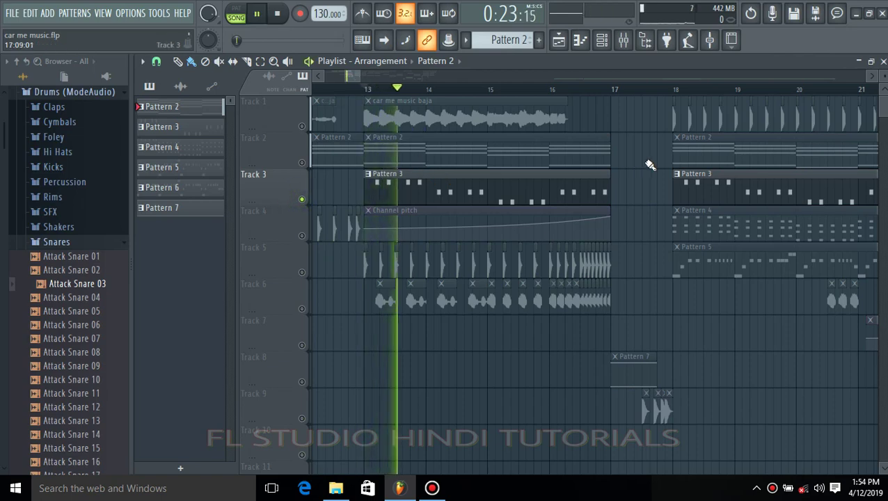